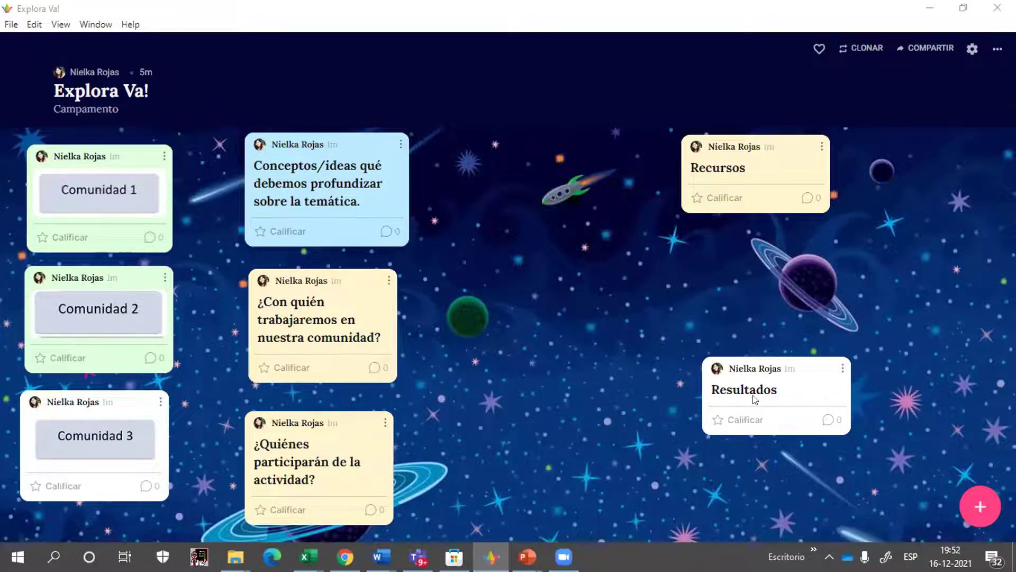
# Step: Move the Resultados post up closer to Recursos and publish a new post reading "Herramientas digitales: Zoom"
pyautogui.moveTo(753, 364); pyautogui.dragTo(736, 323)
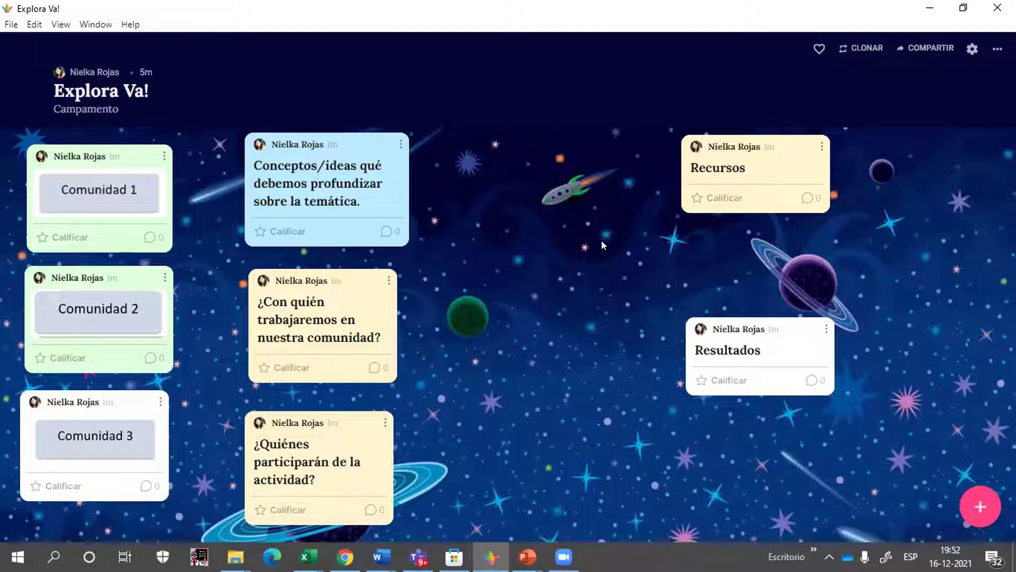
pyautogui.click(976, 518)
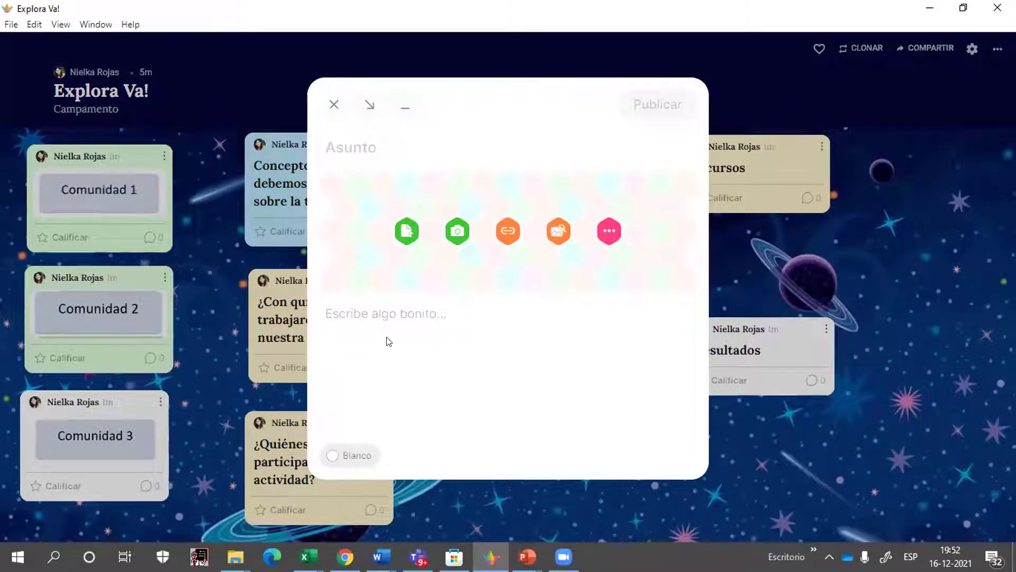
pyautogui.click(383, 317)
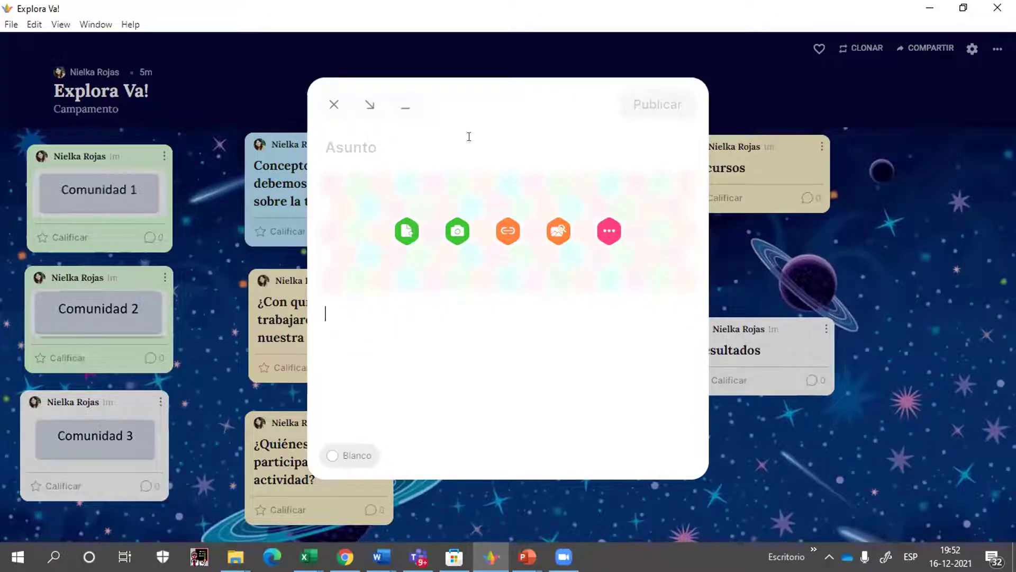
pyautogui.click(471, 104)
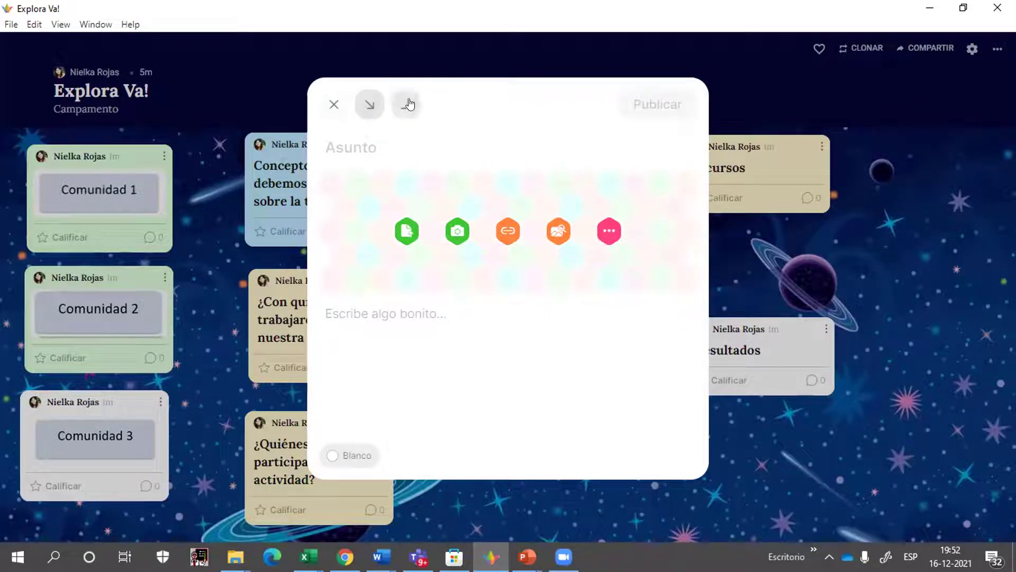
pyautogui.click(364, 315)
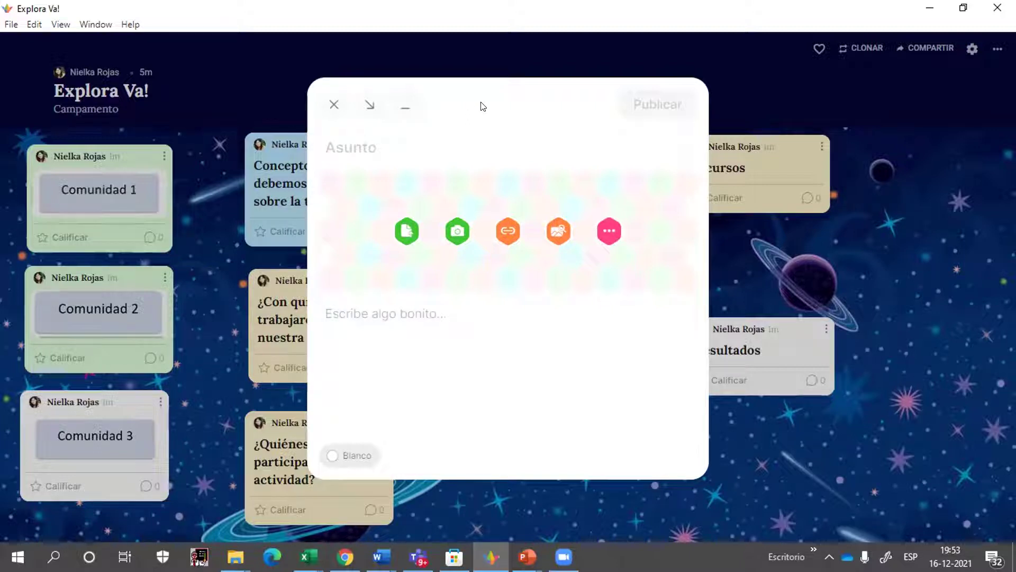
pyautogui.click(333, 309)
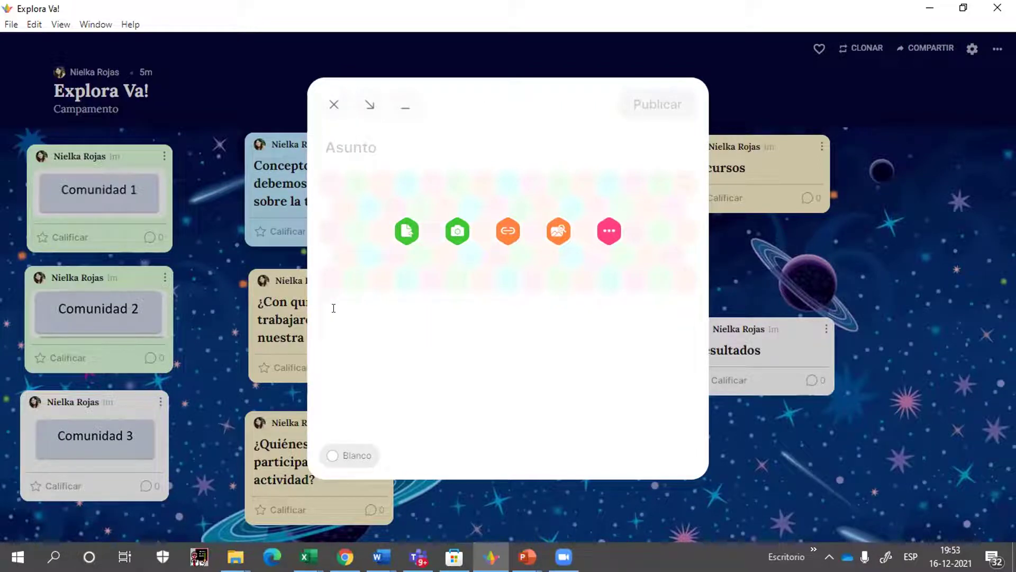
pyautogui.write('H')
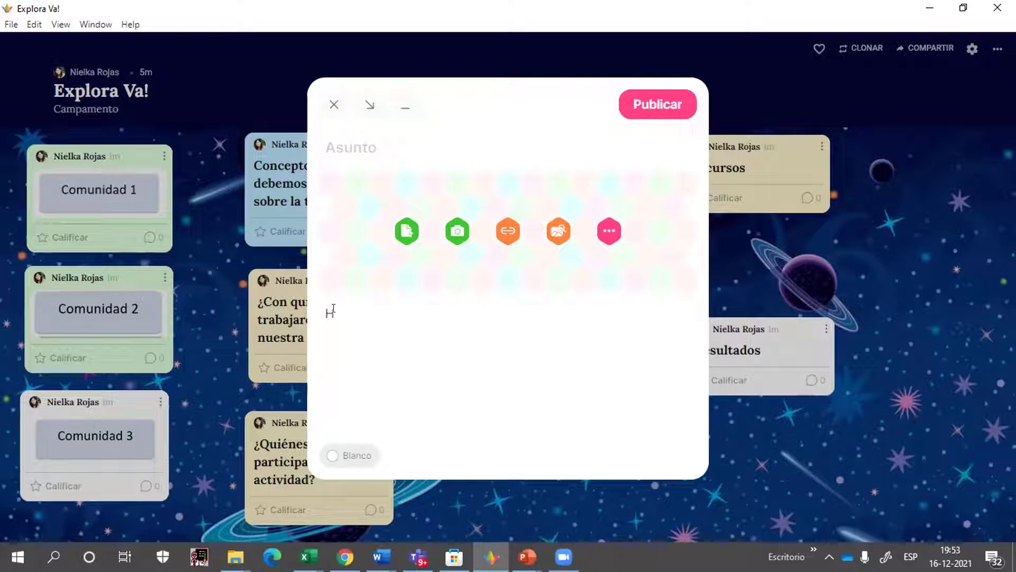
pyautogui.write('erramientas digit')
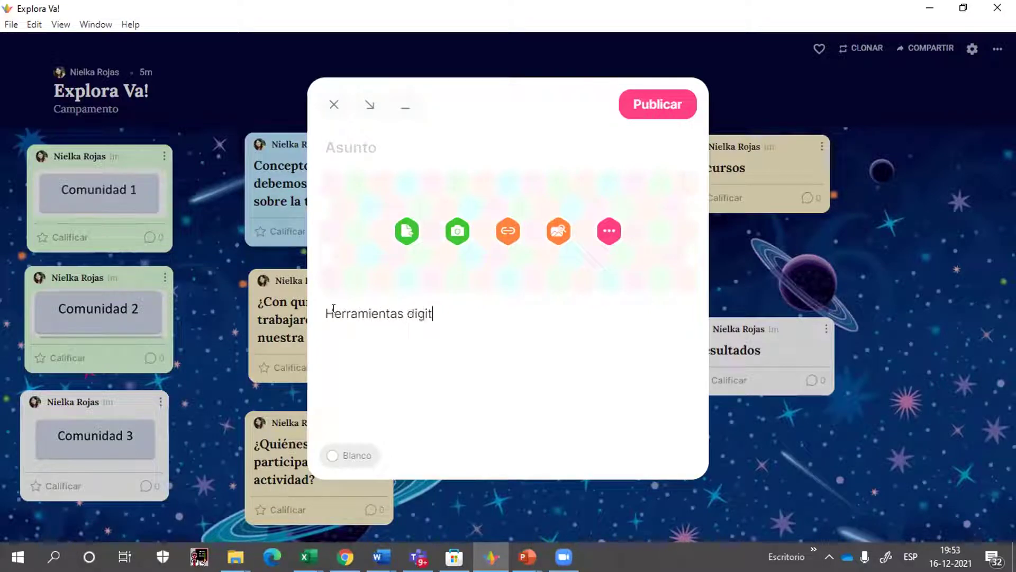
pyautogui.write('ales: Zoom')
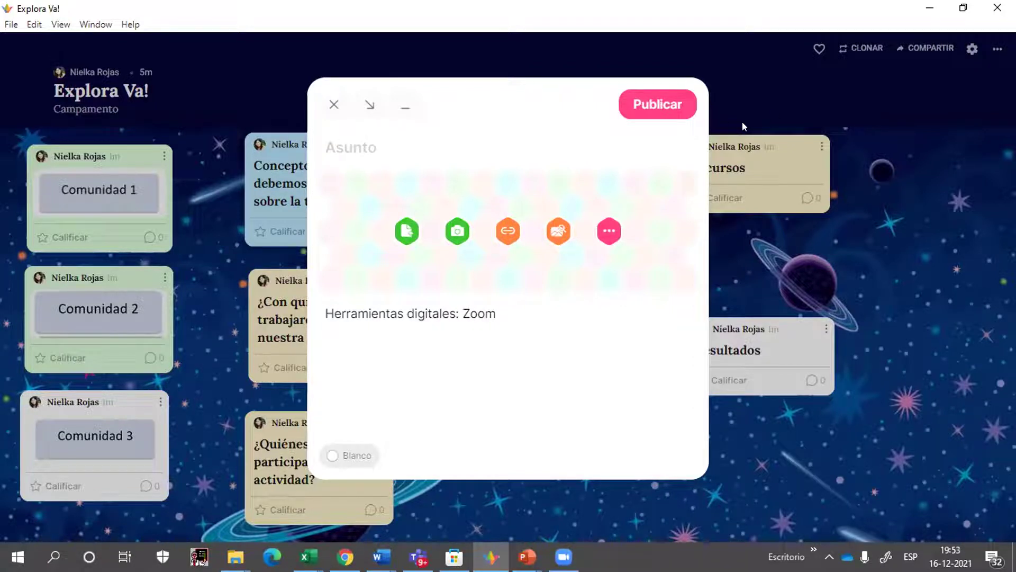
pyautogui.click(681, 109)
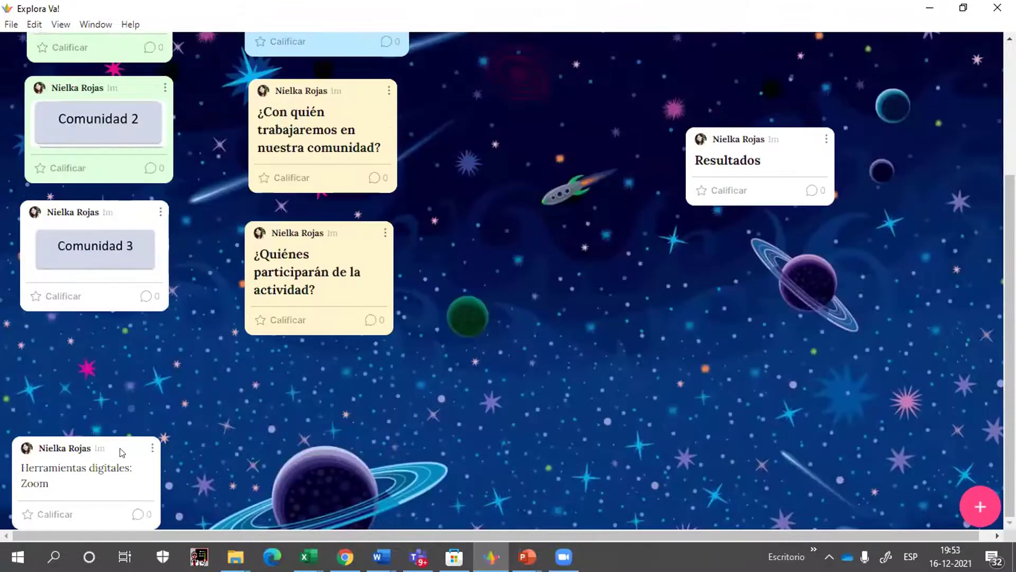
# Step: Place the "Herramientas digitales: Zoom" post beside Recursos and connect it to the Comunidad 1 post
pyautogui.moveTo(121, 453); pyautogui.dragTo(566, 164)
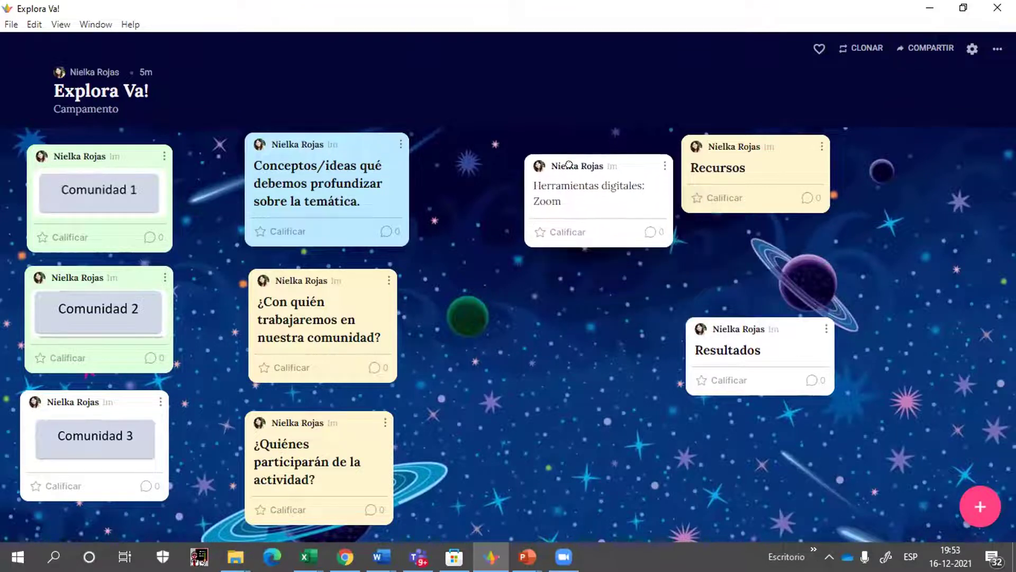
pyautogui.click(664, 167)
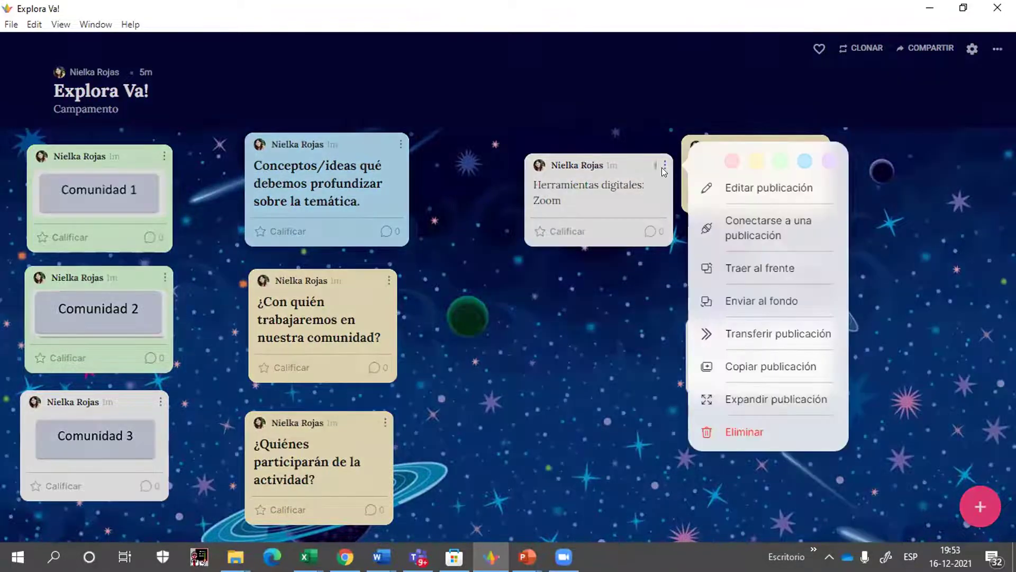
pyautogui.click(754, 225)
pyautogui.click(101, 214)
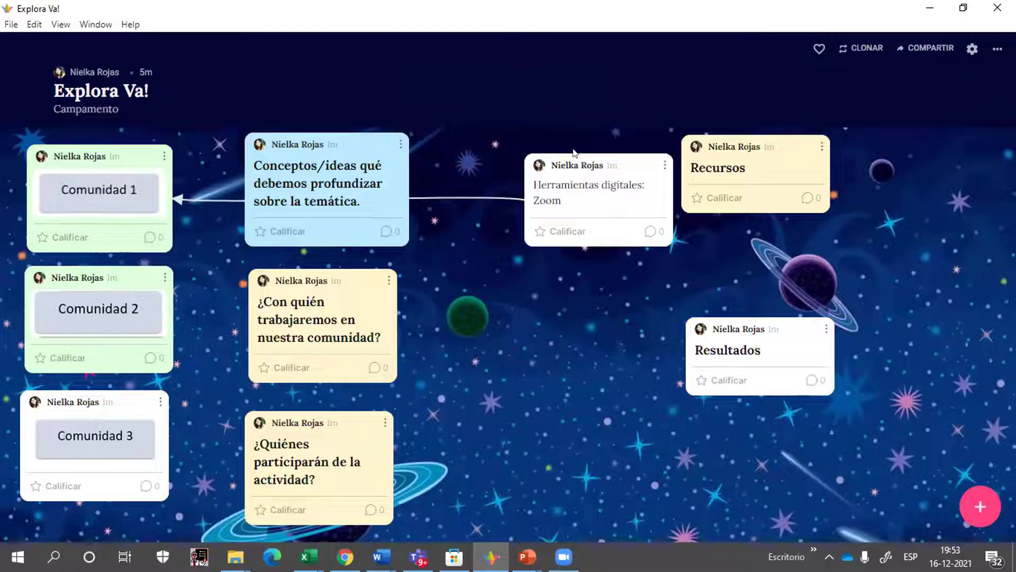
# Step: Reposition the Herramientas digitales post diagonally below Recursos and shift the Conceptos/ideas post slightly away from Comunidad 1
pyautogui.moveTo(590, 159); pyautogui.dragTo(586, 252)
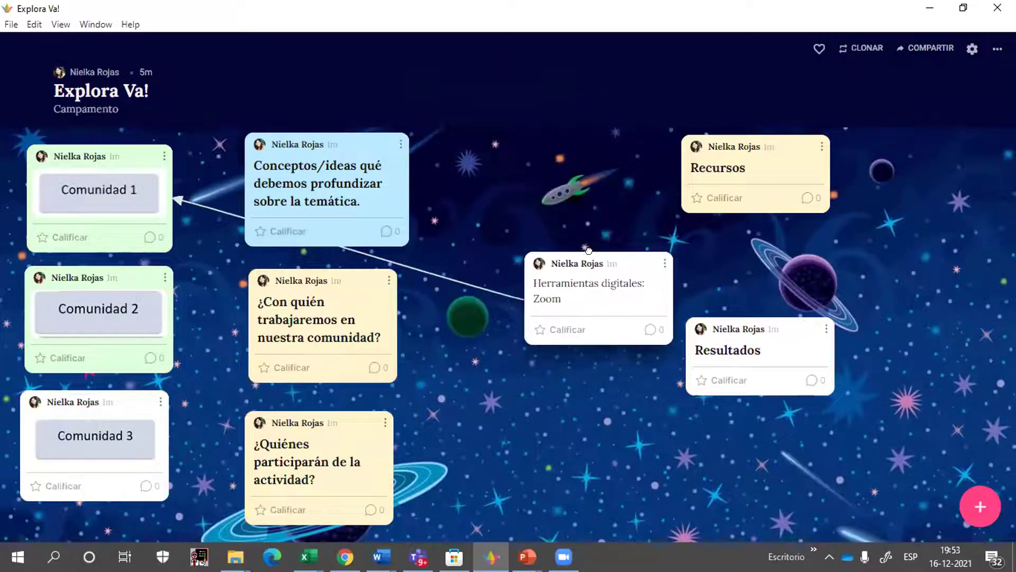
pyautogui.moveTo(295, 141); pyautogui.dragTo(379, 114)
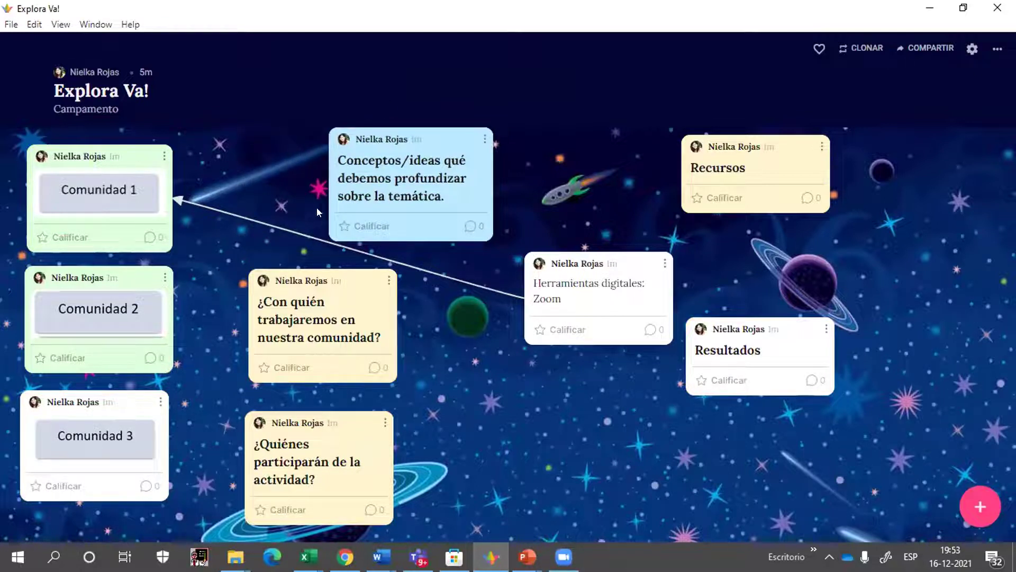
pyautogui.moveTo(584, 250); pyautogui.dragTo(650, 216)
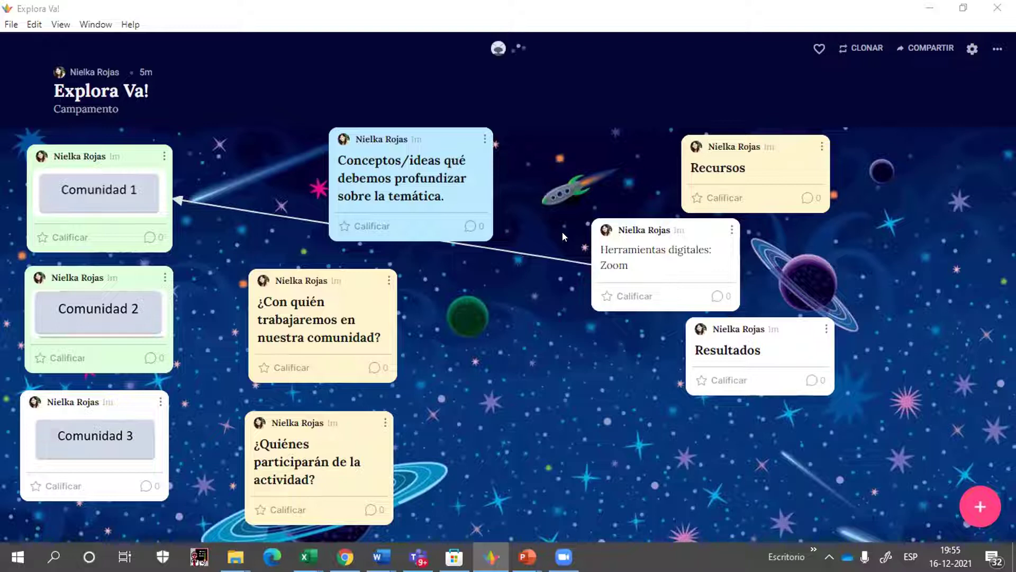
pyautogui.moveTo(623, 230); pyautogui.dragTo(563, 228)
pyautogui.moveTo(411, 134); pyautogui.dragTo(364, 107)
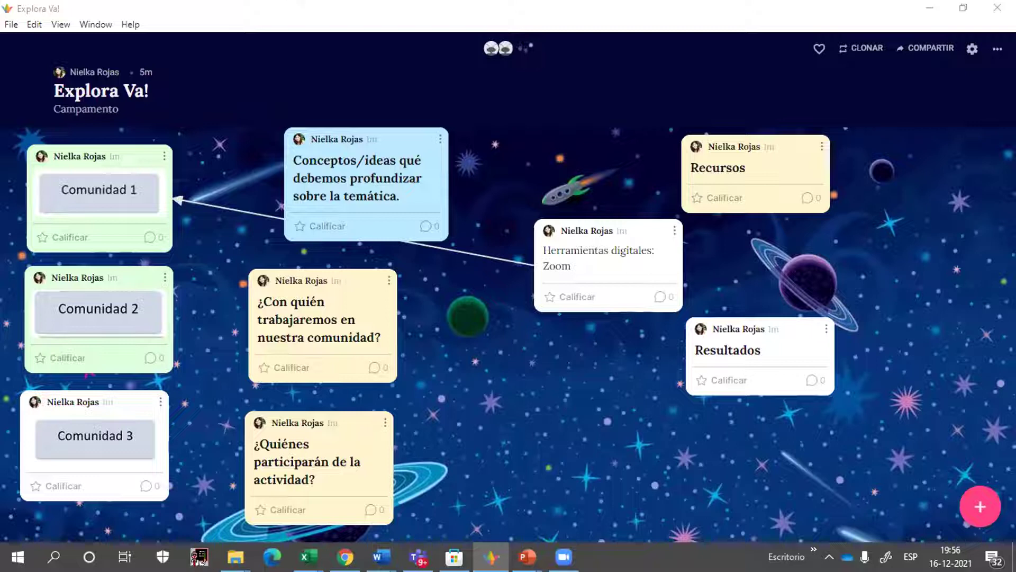
# Step: Switch to the PowerPoint slide show to review the "Trabajo en comunidad" slide, and return to the Padlet board
pyautogui.moveTo(542, 544)
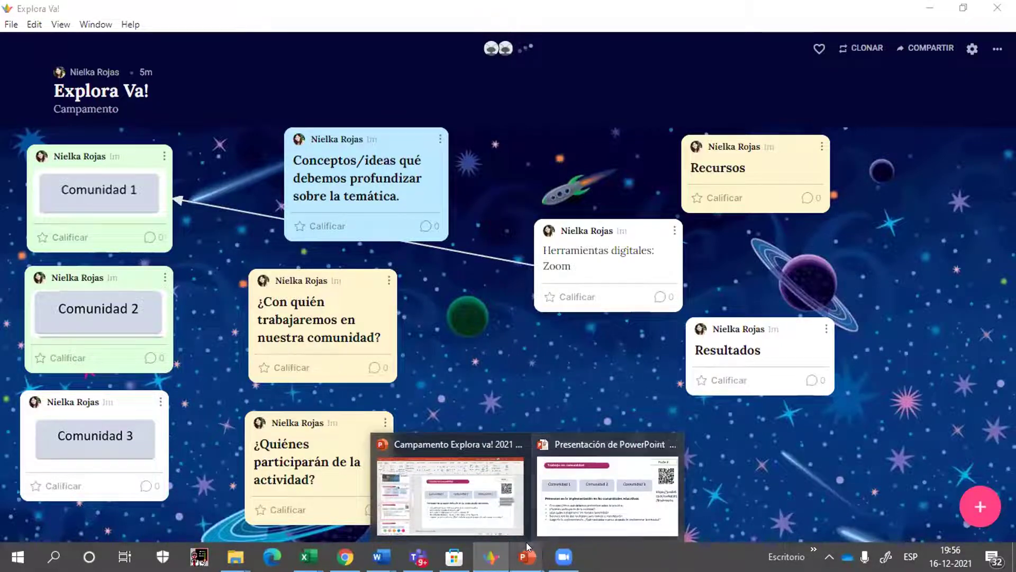
pyautogui.click(567, 510)
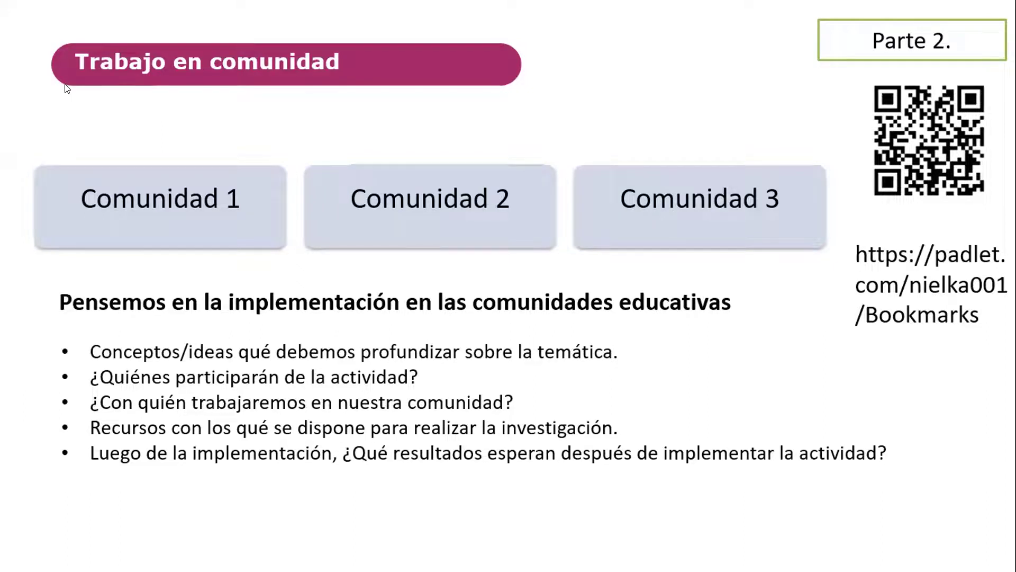
pyautogui.press('super')
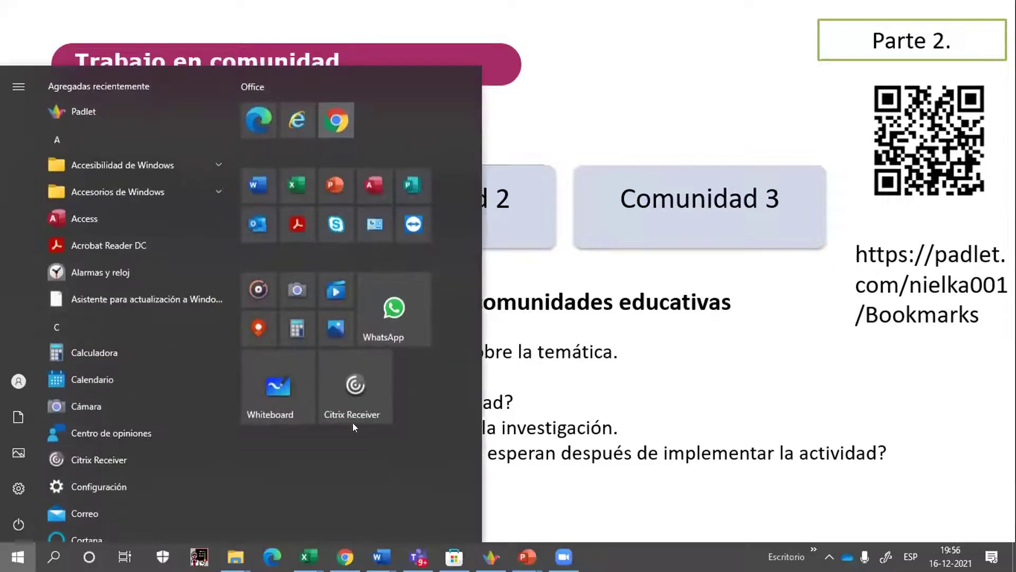
pyautogui.click(345, 556)
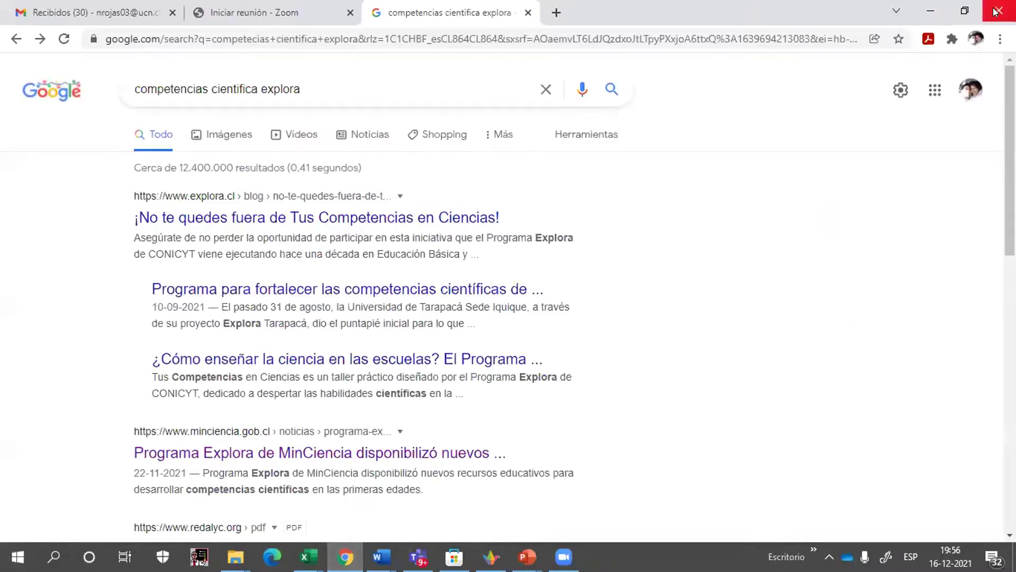
pyautogui.click(930, 11)
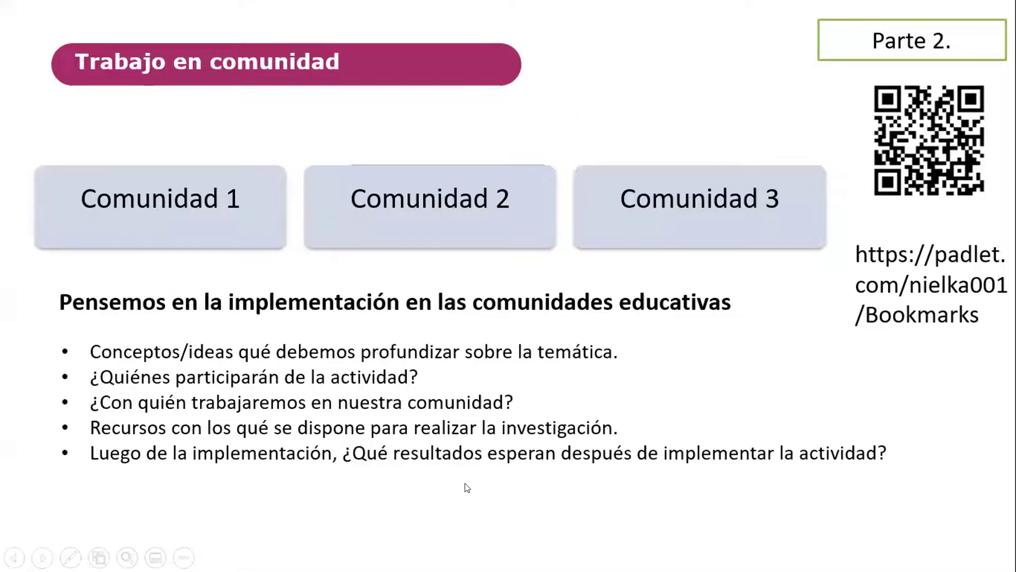
pyautogui.press('super')
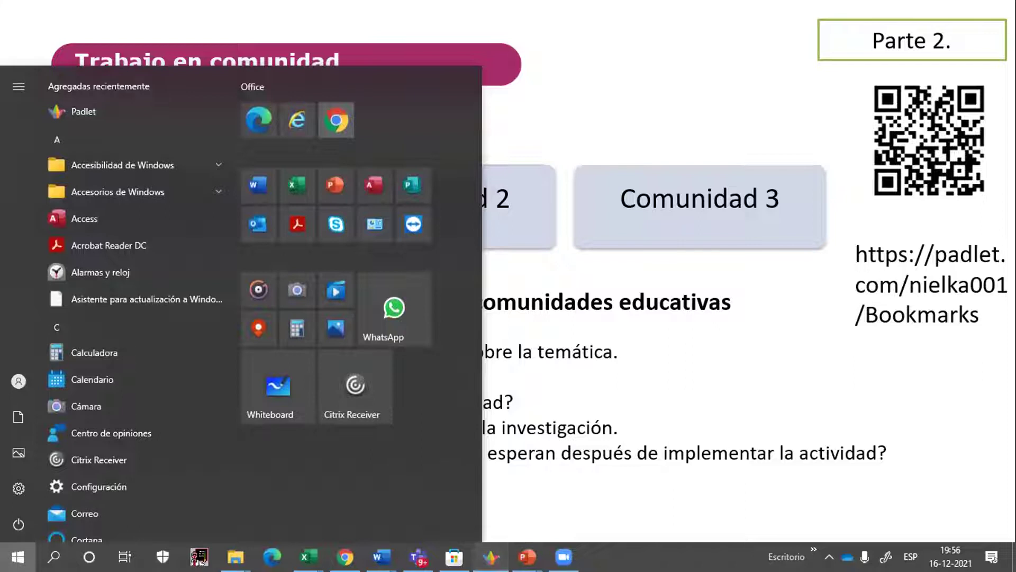
pyautogui.click(491, 556)
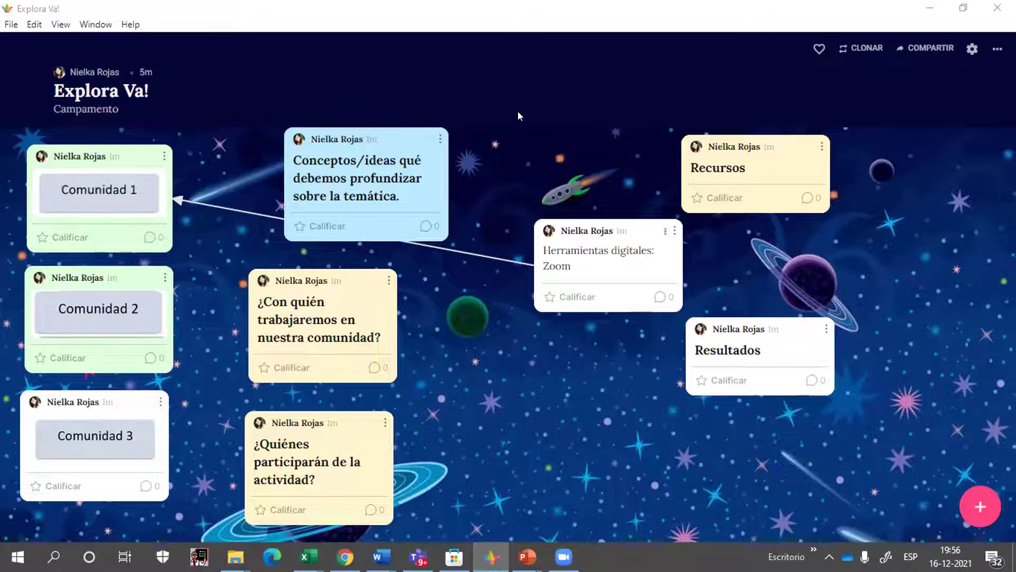
# Step: Start a new post on the board with the body text "Familia, estudi"
pyautogui.click(978, 505)
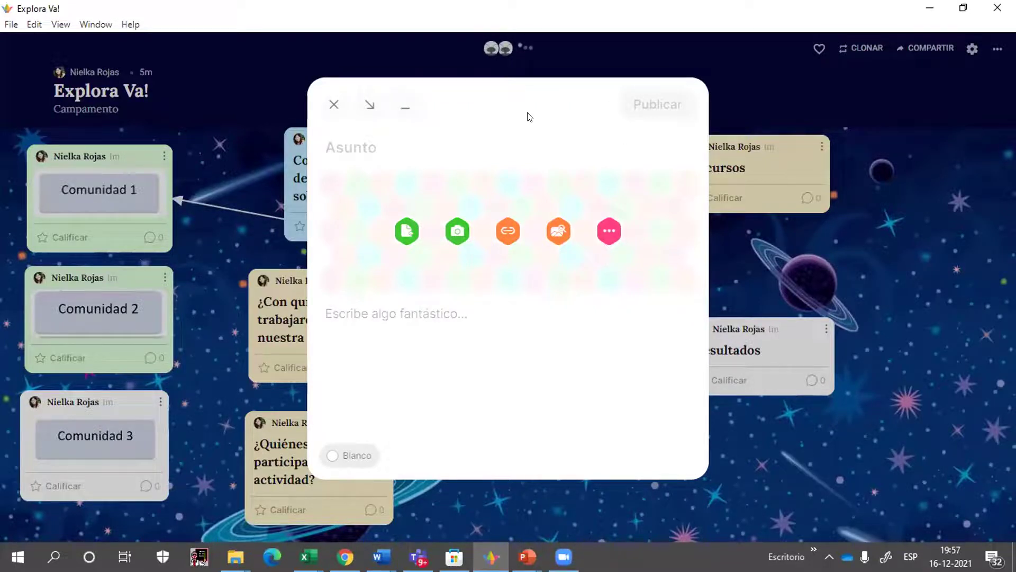
pyautogui.click(357, 314)
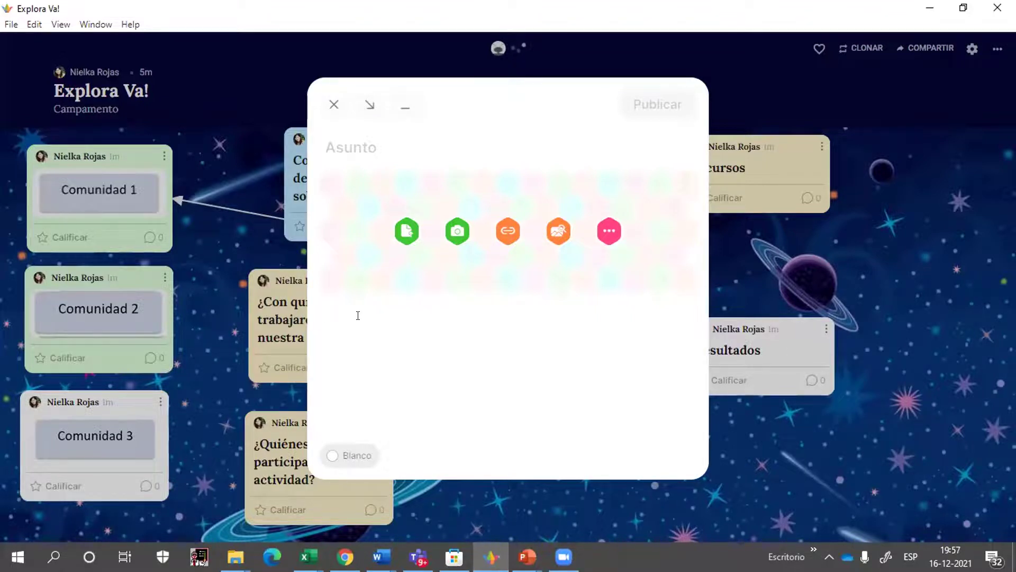
pyautogui.write('Familia,')
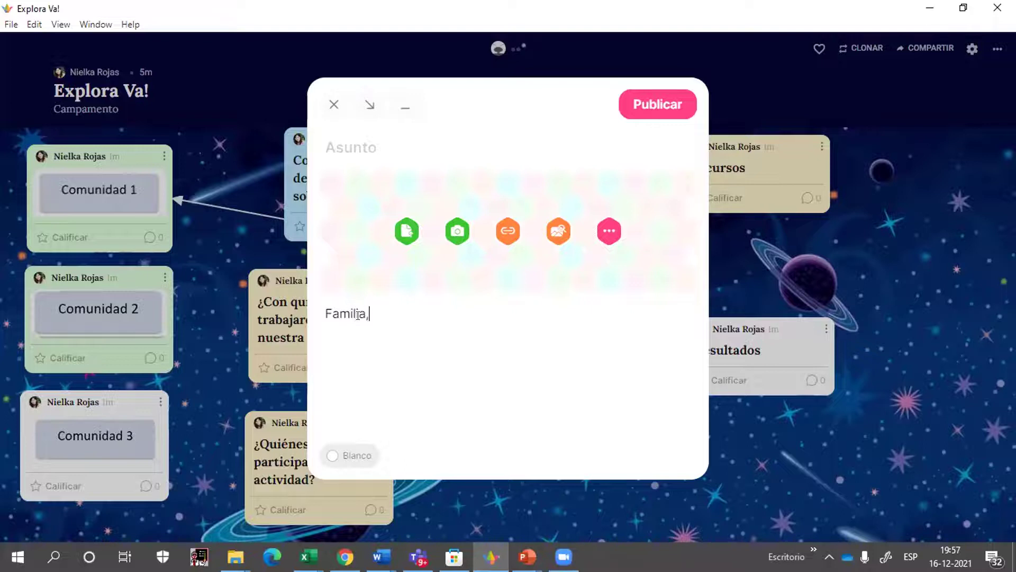
pyautogui.write(' estudin')
pyautogui.press('BackSpace')
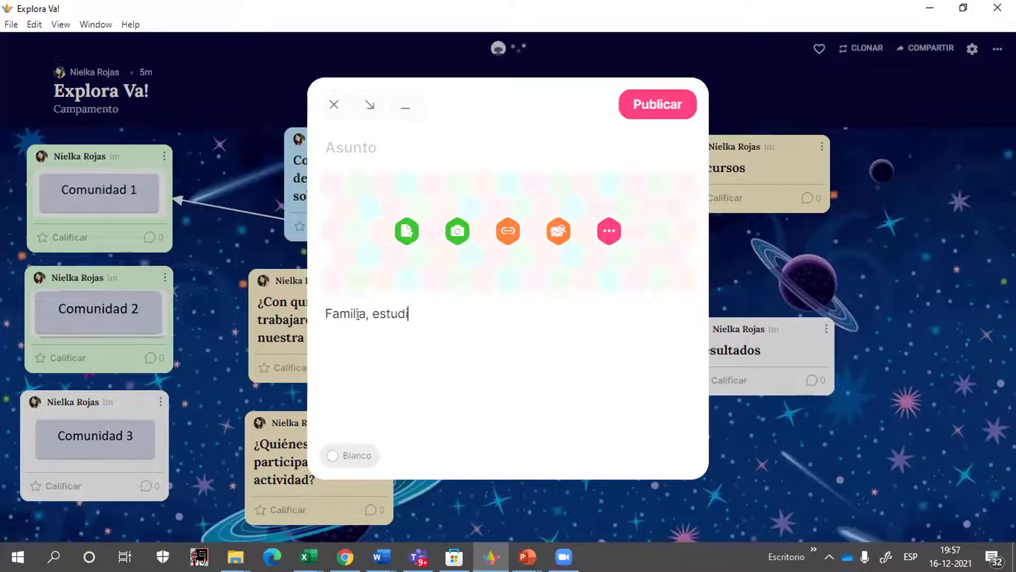